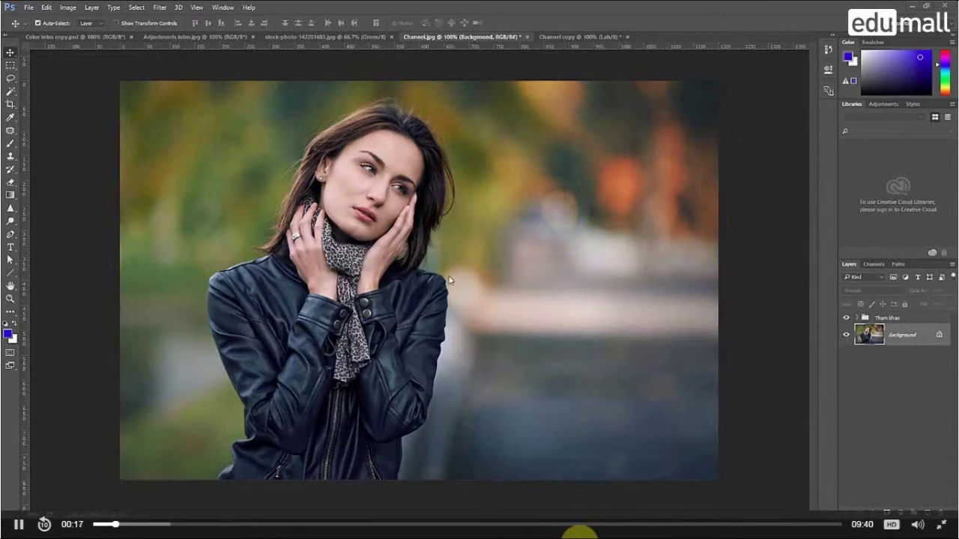
Step: Close the Channel copy document and duplicate the Channel.jpg image as a new document
key("ctrl+w")
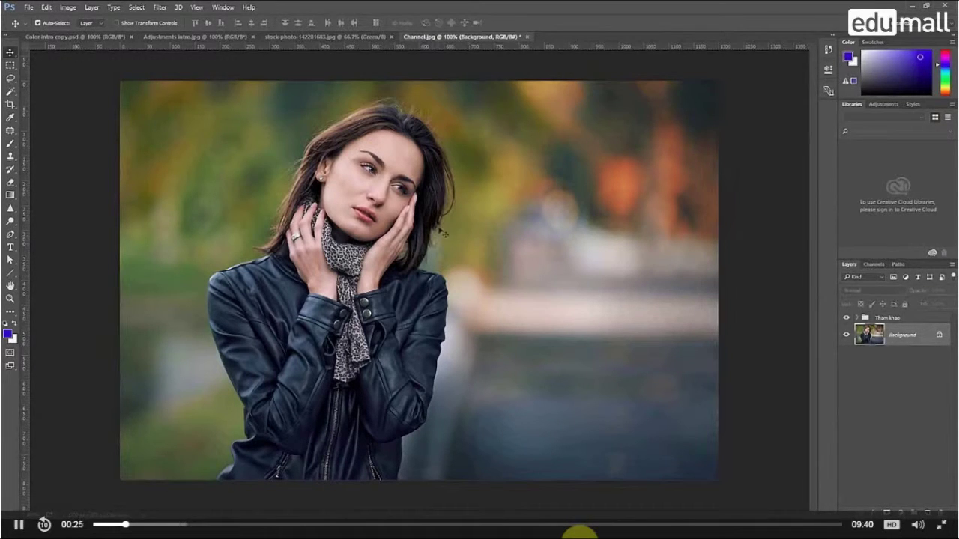
left_click(68, 7)
mouse_move(75, 18)
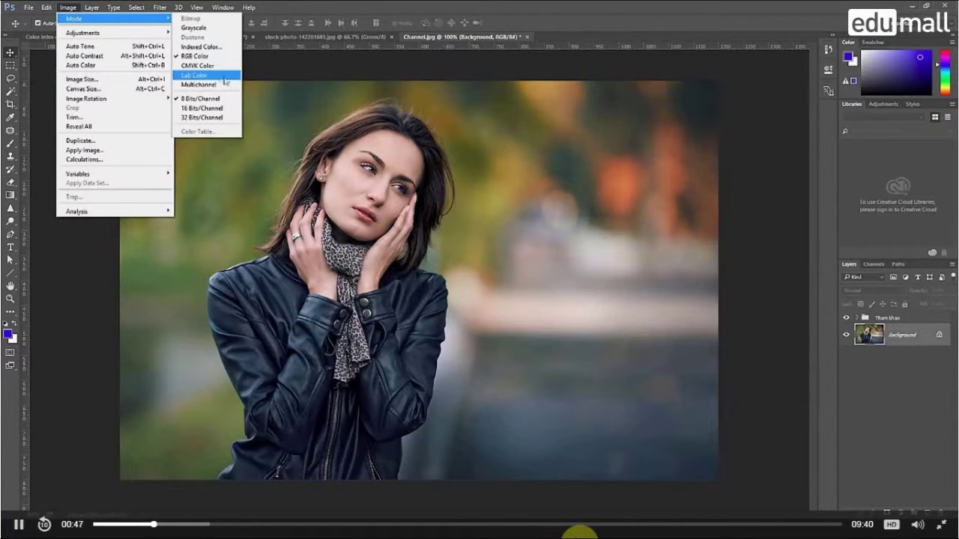
left_click(401, 147)
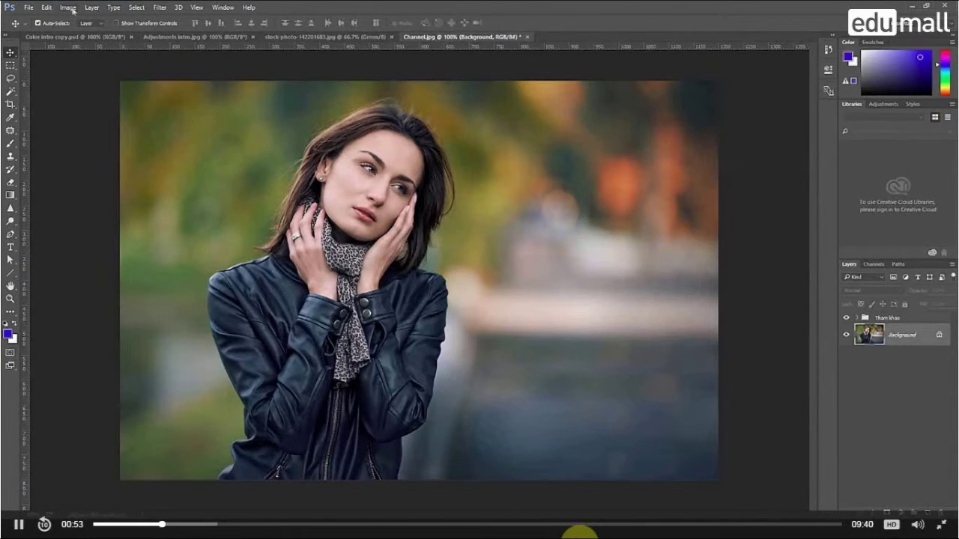
left_click(69, 9)
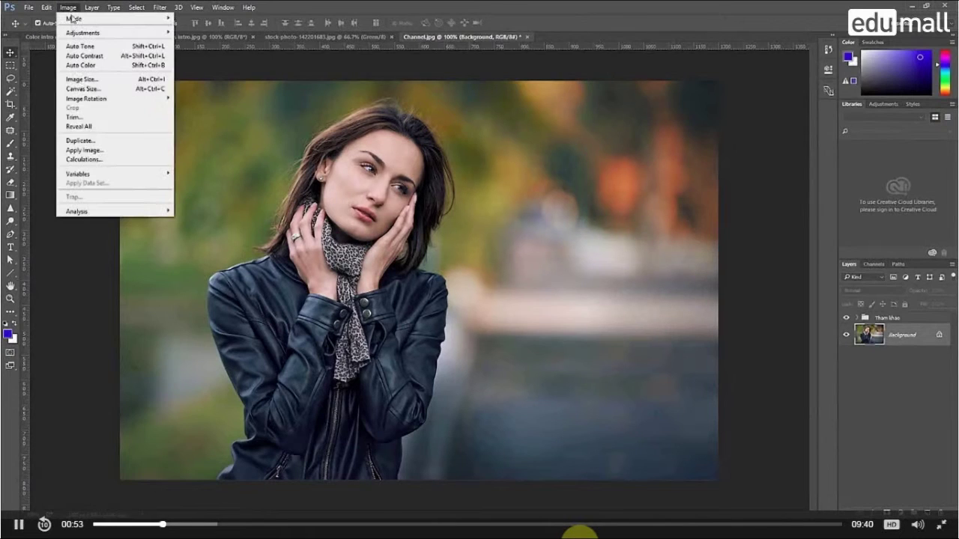
left_click(80, 141)
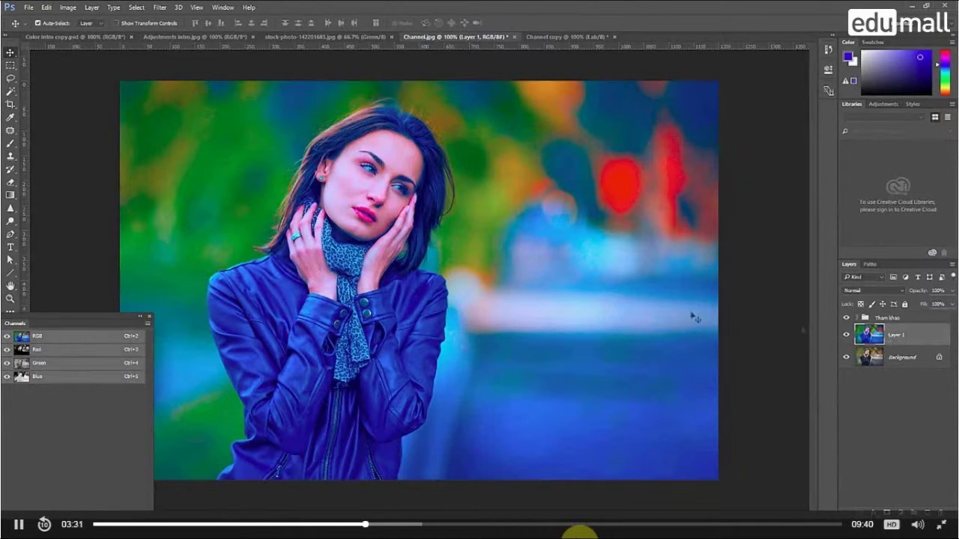
left_click(67, 7)
mouse_move(65, 33)
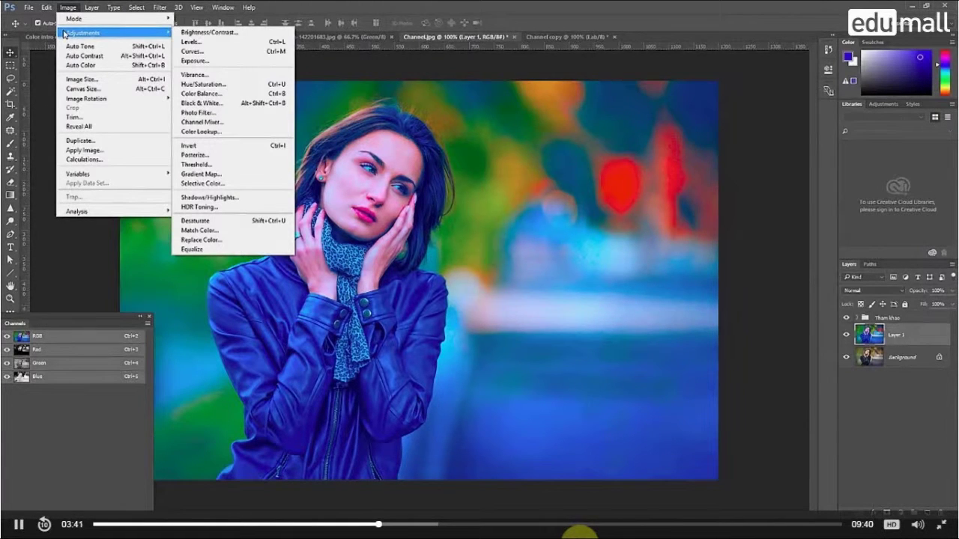
left_click(586, 251)
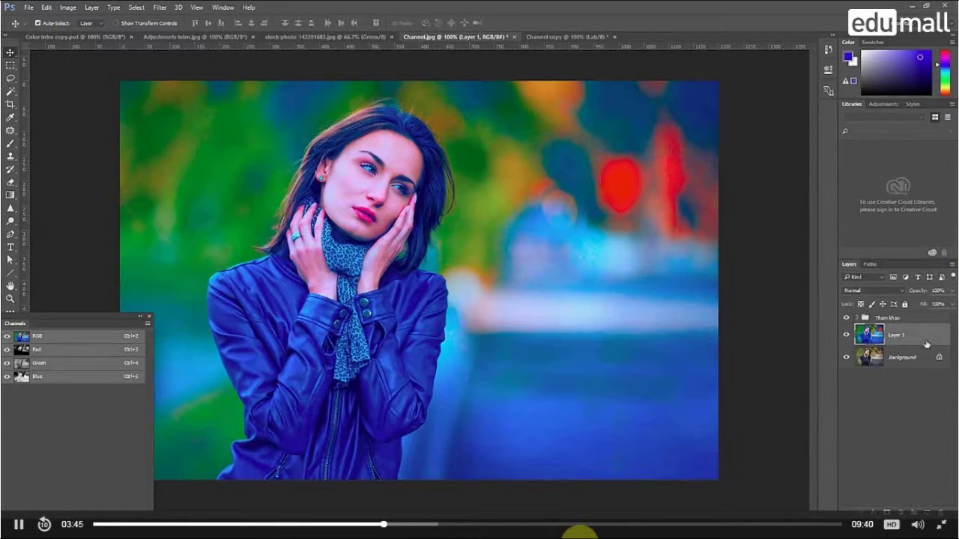
Step: Set the blend mode of Layer 1 to Soft Light
left_click(895, 291)
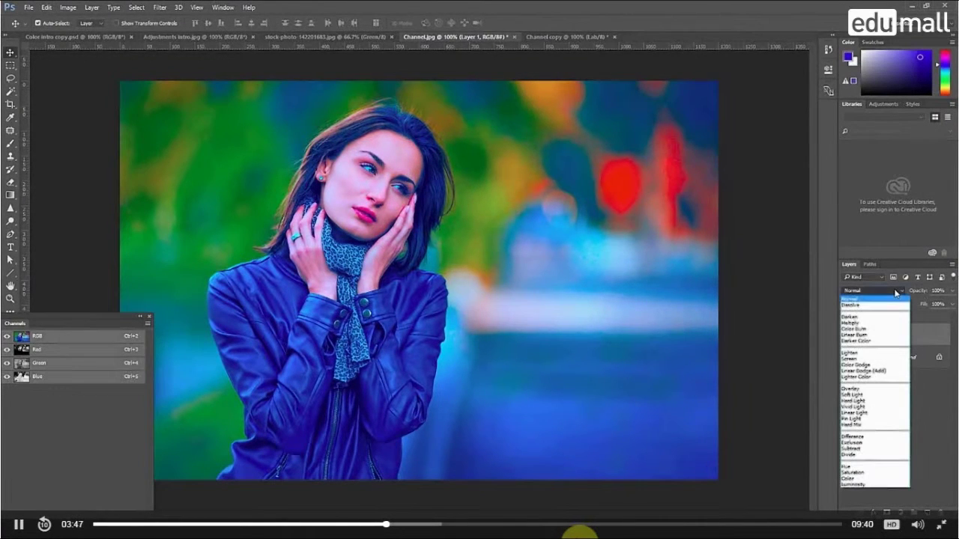
left_click(869, 395)
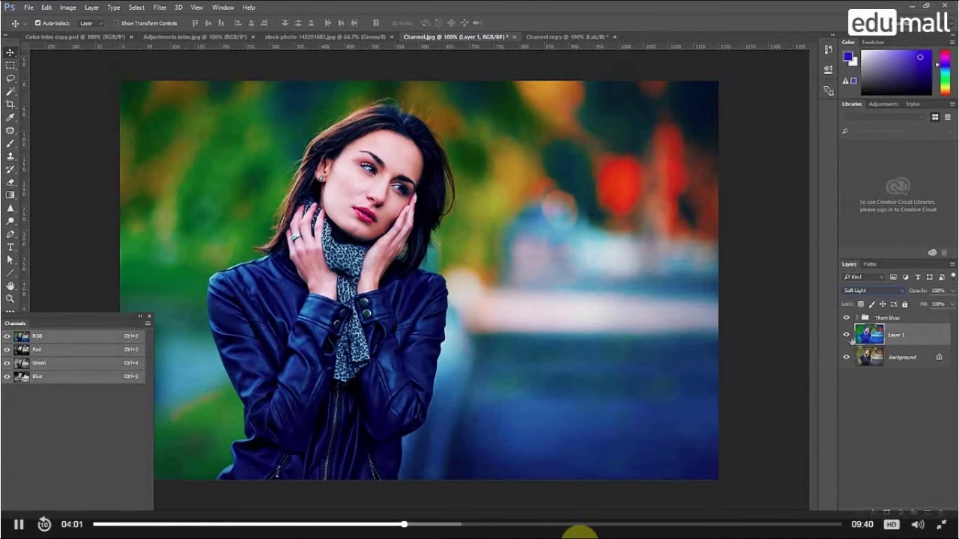
Step: Compare the photo with and without the Soft Light colour effect of Layer 1, keeping the layer visible at full opacity
left_click(847, 337)
left_click(847, 336)
left_click(847, 336)
left_click(847, 336)
left_click(847, 336)
left_click(847, 335)
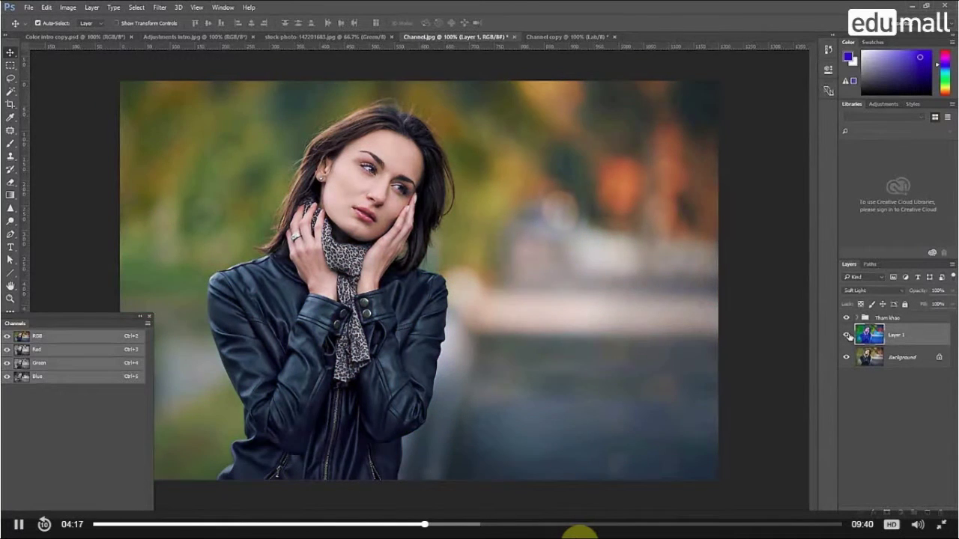
left_click(847, 336)
left_click(847, 336)
left_click(848, 335)
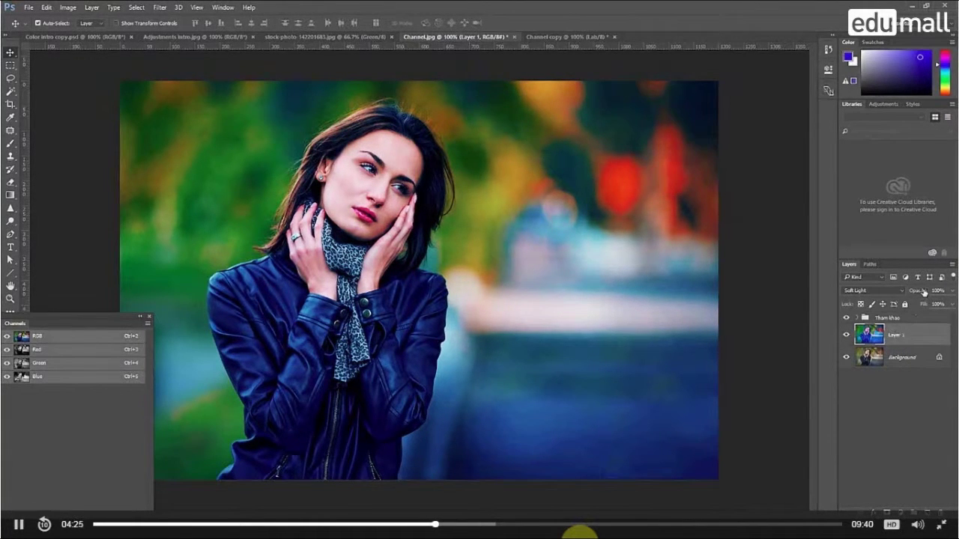
left_click_drag(927, 294, 948, 296)
left_click(846, 335)
left_click(846, 335)
left_click(846, 335)
left_click(846, 336)
left_click(884, 293)
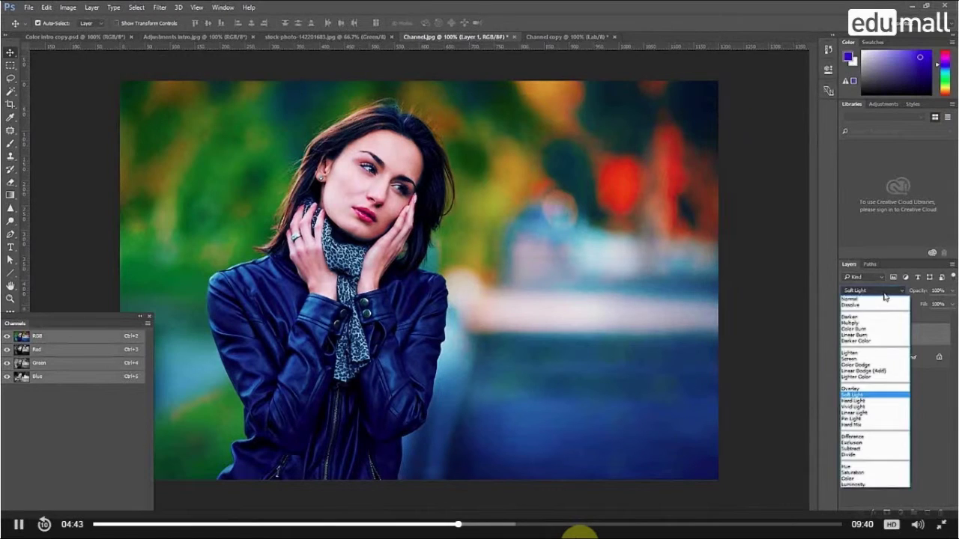
left_click(884, 296)
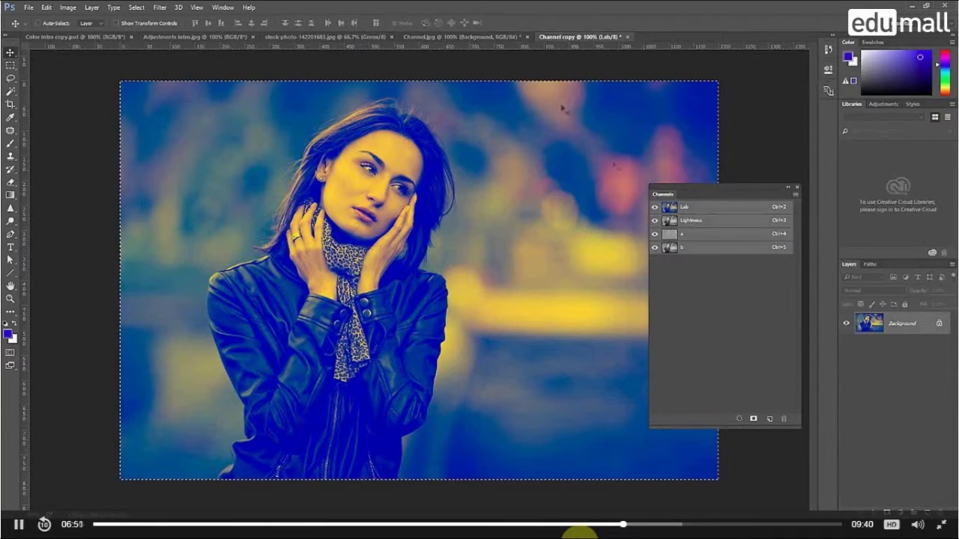
Step: Switch to the Channel.jpg document and move the floating Channels panel away from the middle of the photo
left_click(454, 37)
left_click_drag(767, 197, 98, 377)
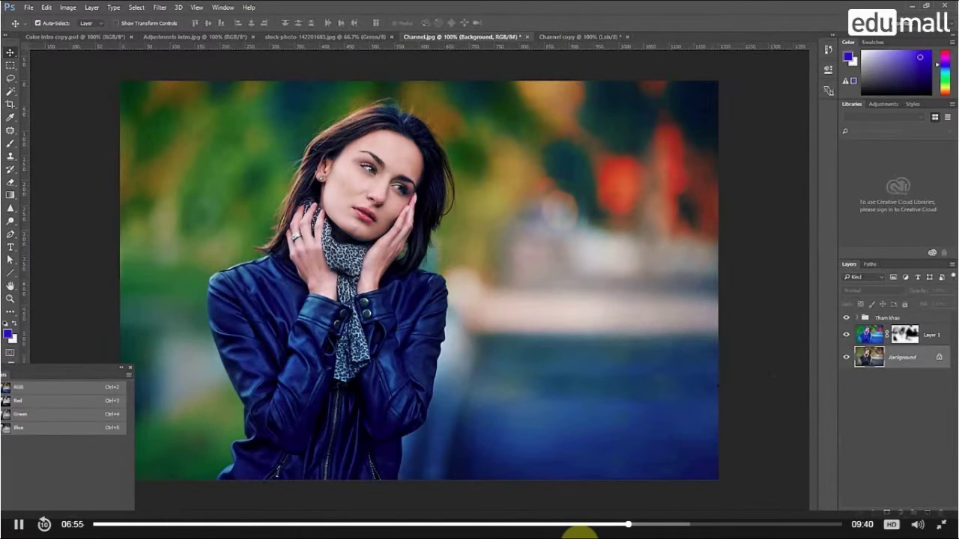
Step: Collapse the Libraries panel to make room for the layer list and hide the masked Layer 1
left_click(846, 336)
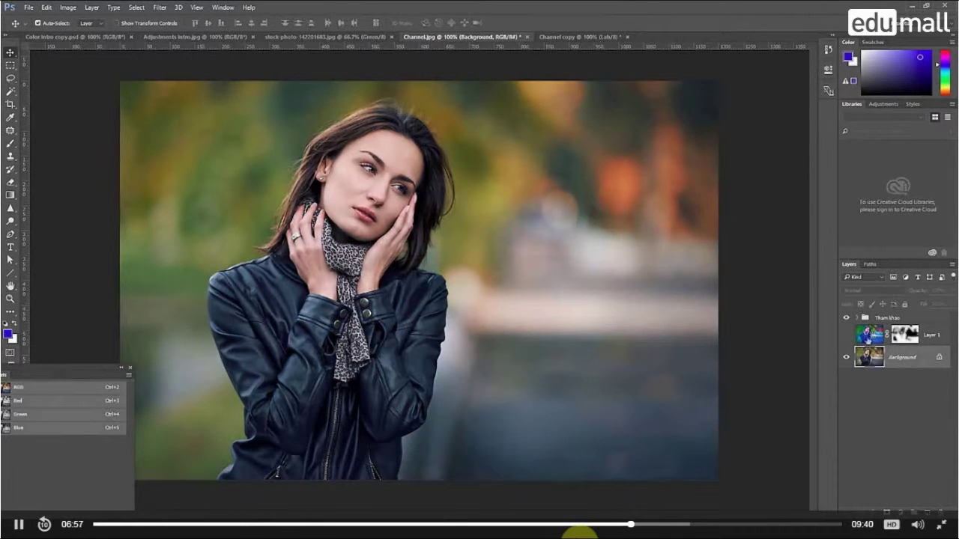
left_click(847, 336)
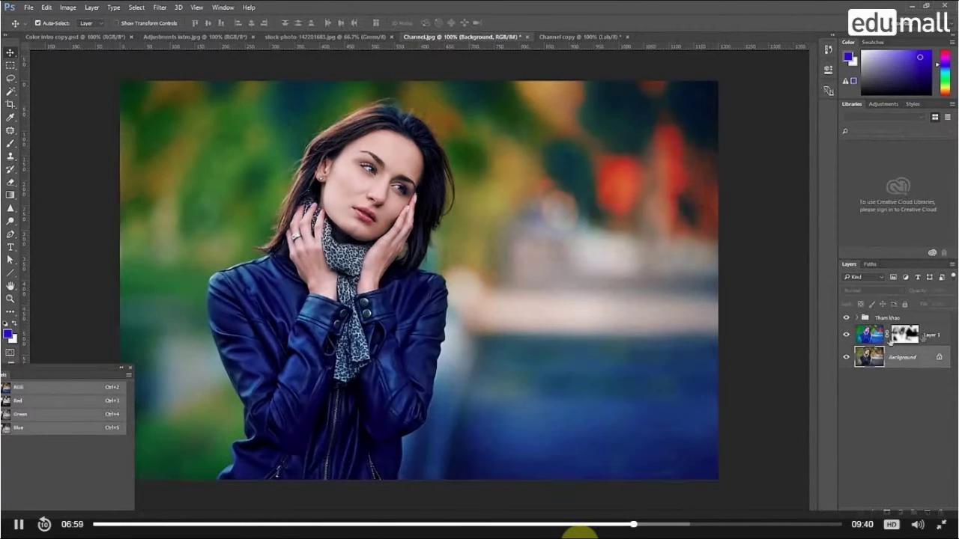
double_click(853, 106)
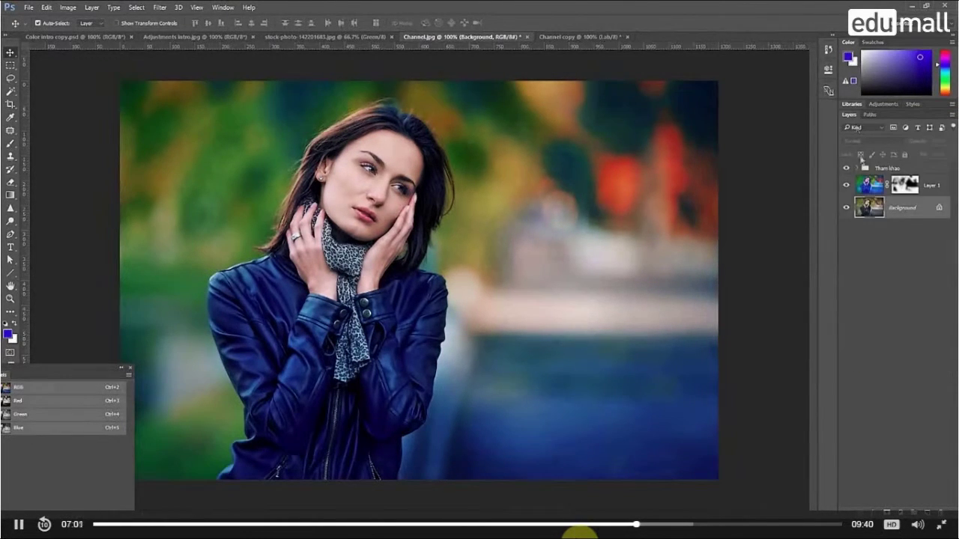
left_click(847, 187)
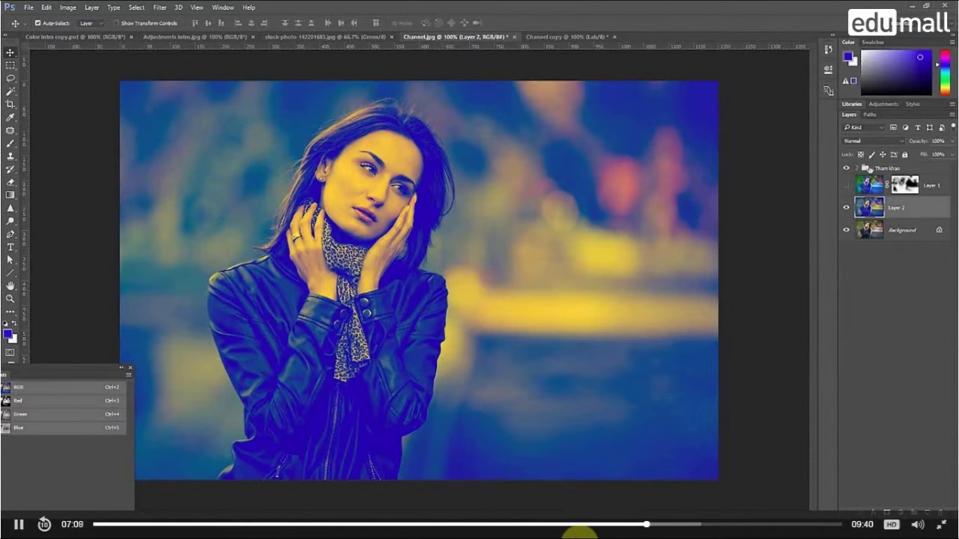
Step: Set the blend mode of the pasted blue-and-yellow Layer 2 to Soft Light
left_click(872, 140)
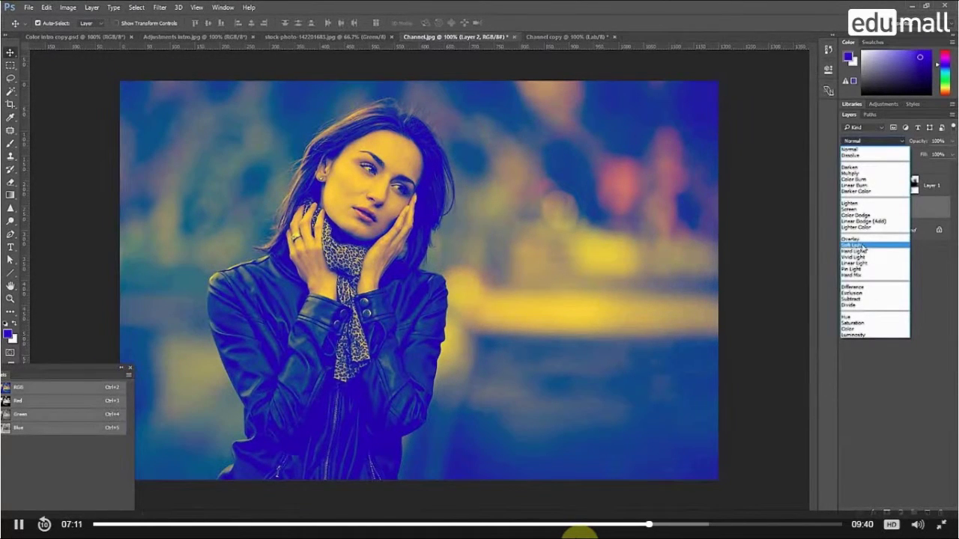
left_click(862, 245)
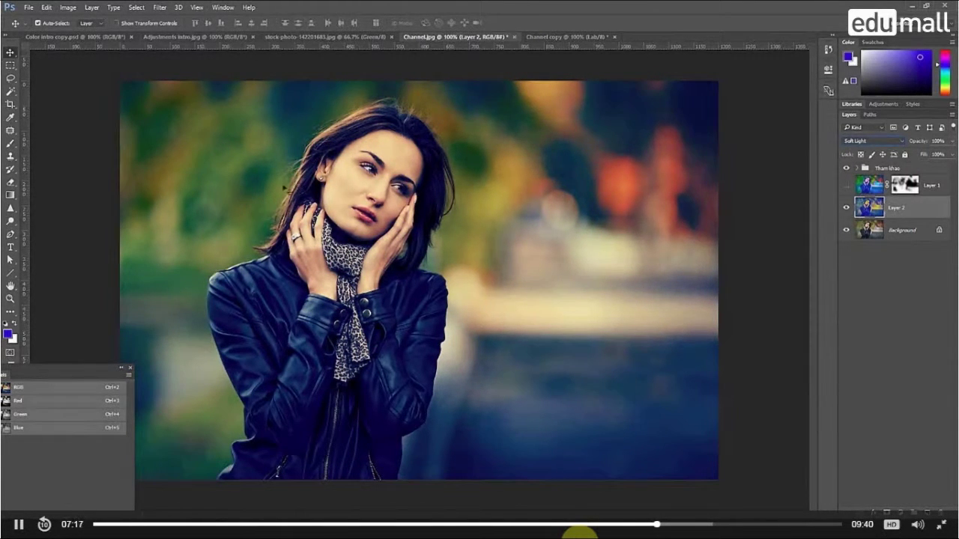
Step: Compare the photo with and without the Soft Light effect of Layer 2, leaving the layer visible
left_click(848, 209)
left_click(848, 209)
left_click(847, 209)
left_click(848, 209)
left_click(848, 209)
left_click(848, 209)
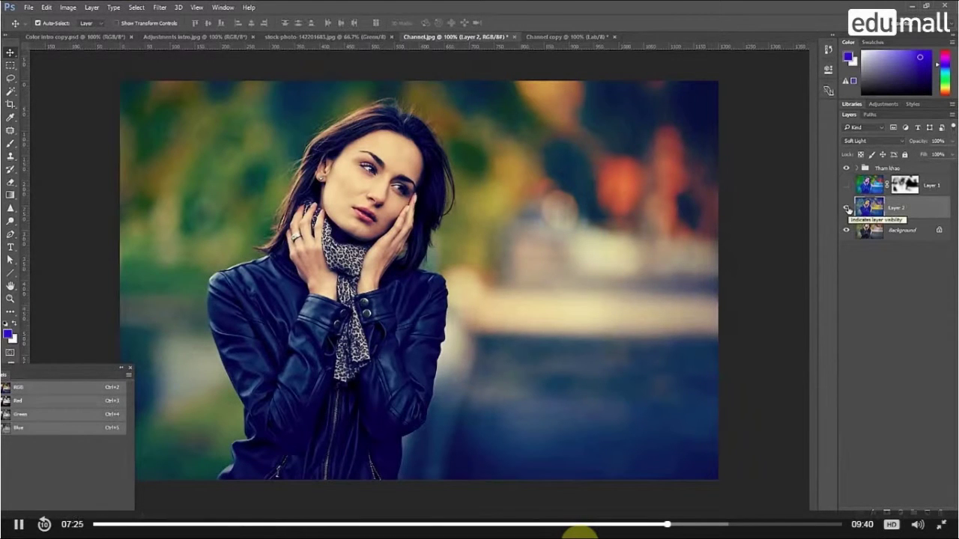
left_click(848, 209)
left_click(848, 209)
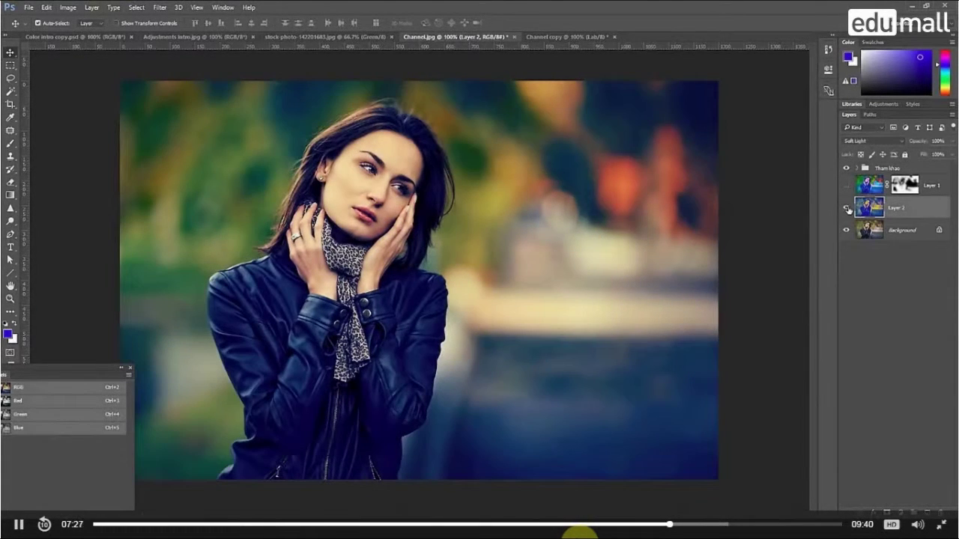